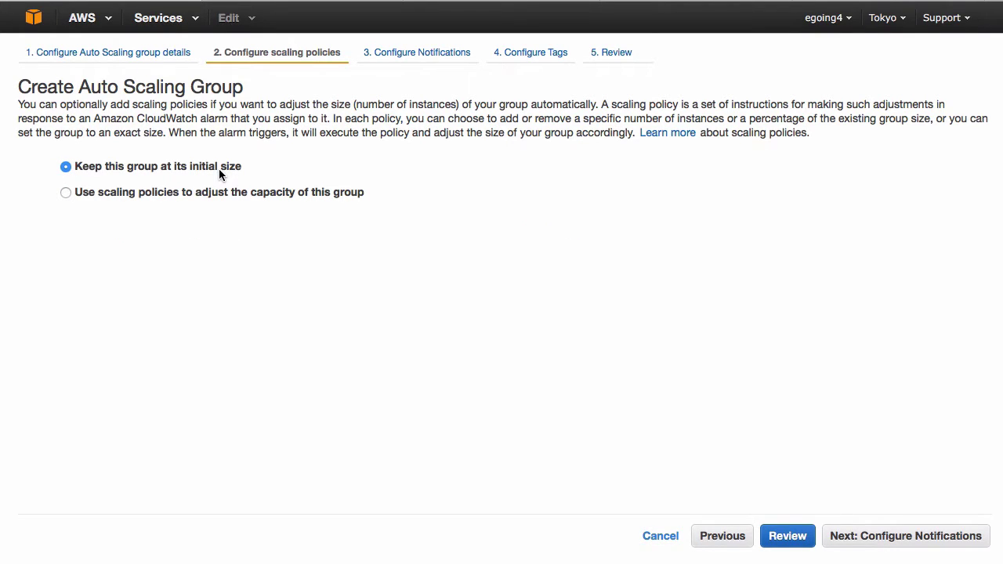
# - Select 'Use scaling policies to adjust the capacity of this group' in the scaling step
pyautogui.click(216, 192)
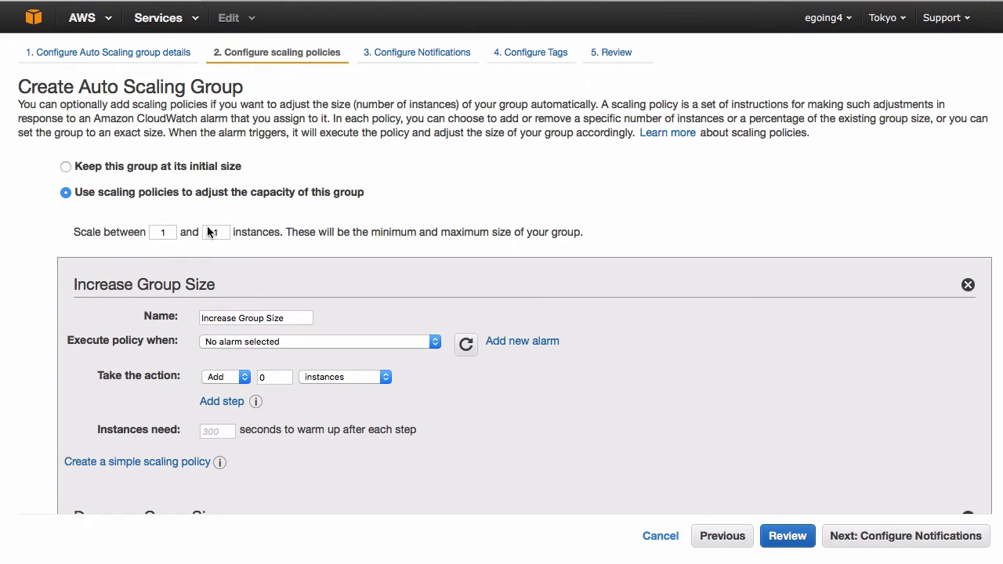
# - Keep 1 as the minimum and set the maximum group size to 3 instances
pyautogui.click(163, 230)
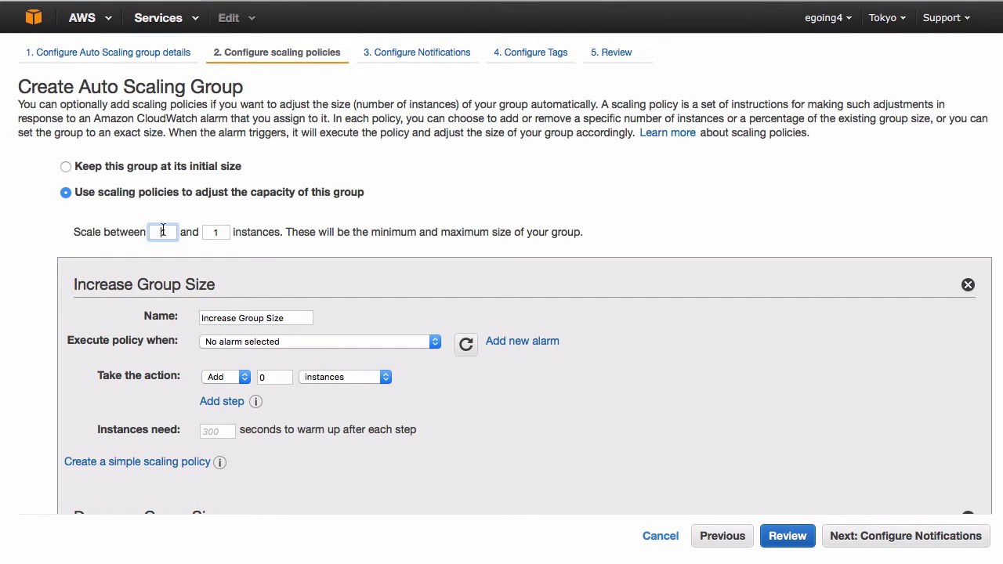
pyautogui.click(222, 238)
pyautogui.write('3')
pyautogui.click(163, 234)
pyautogui.scroll(-5, 352, 251)
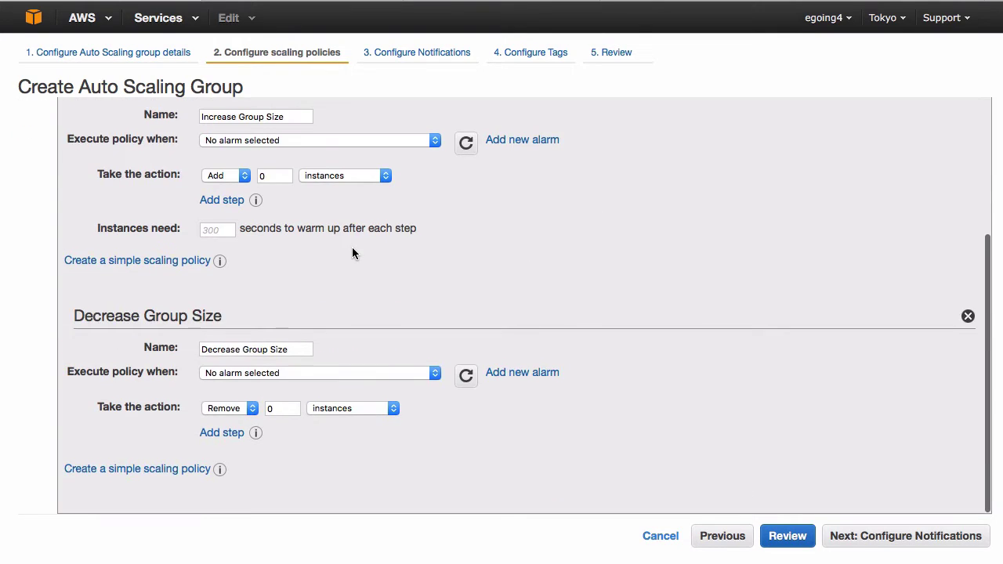
pyautogui.scroll(3, 352, 247)
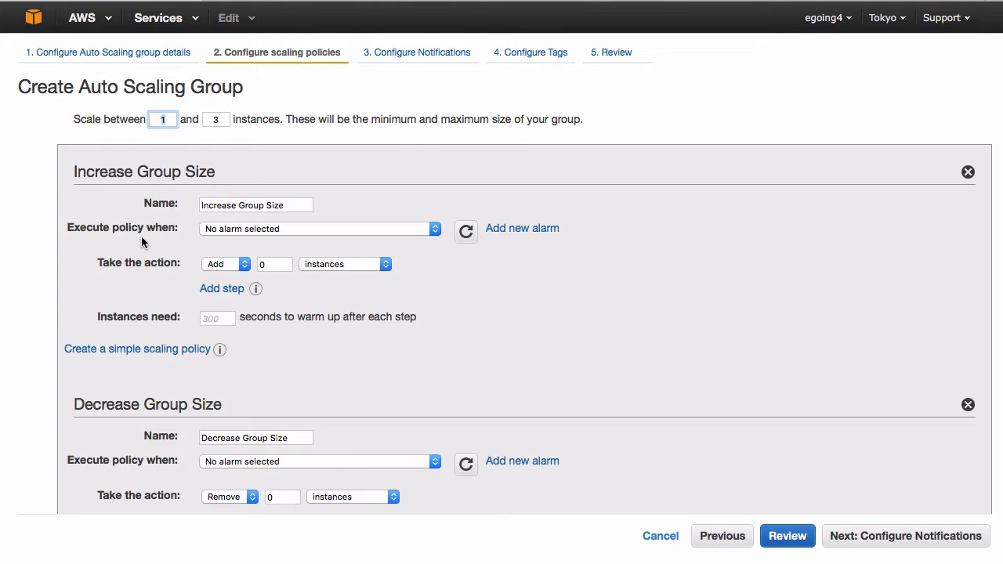
pyautogui.scroll(-3, 141, 236)
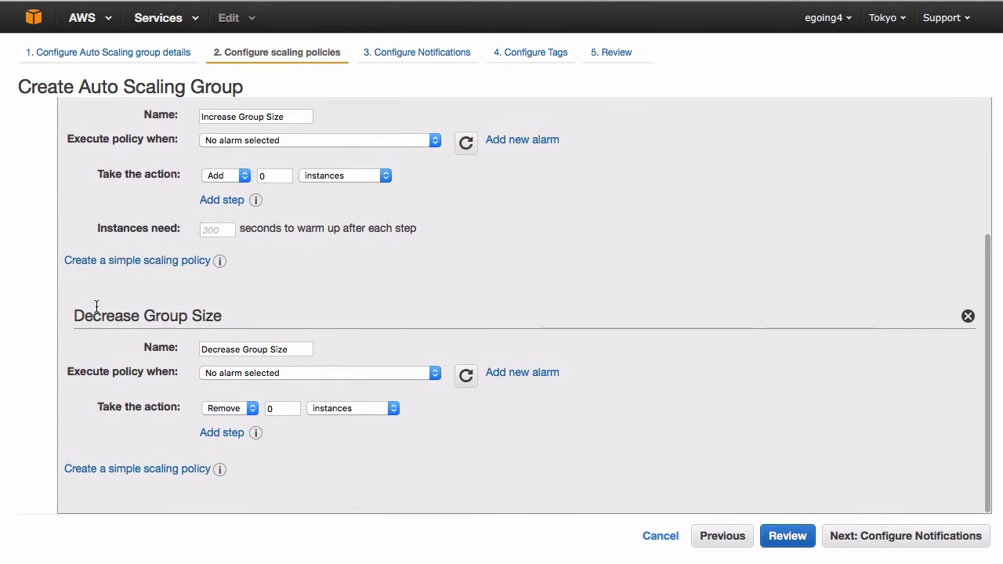
pyautogui.scroll(2, 118, 341)
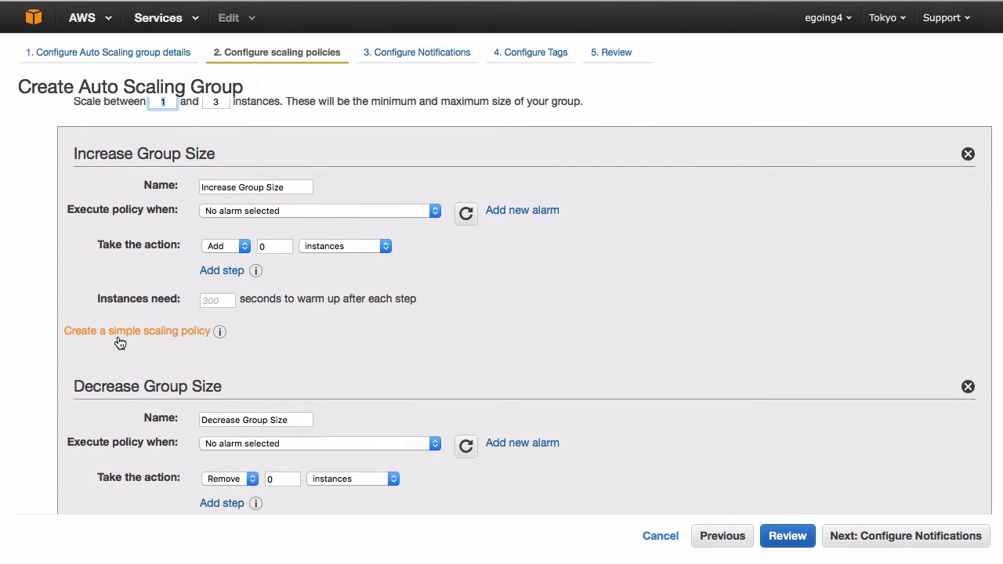
pyautogui.moveTo(88, 208)
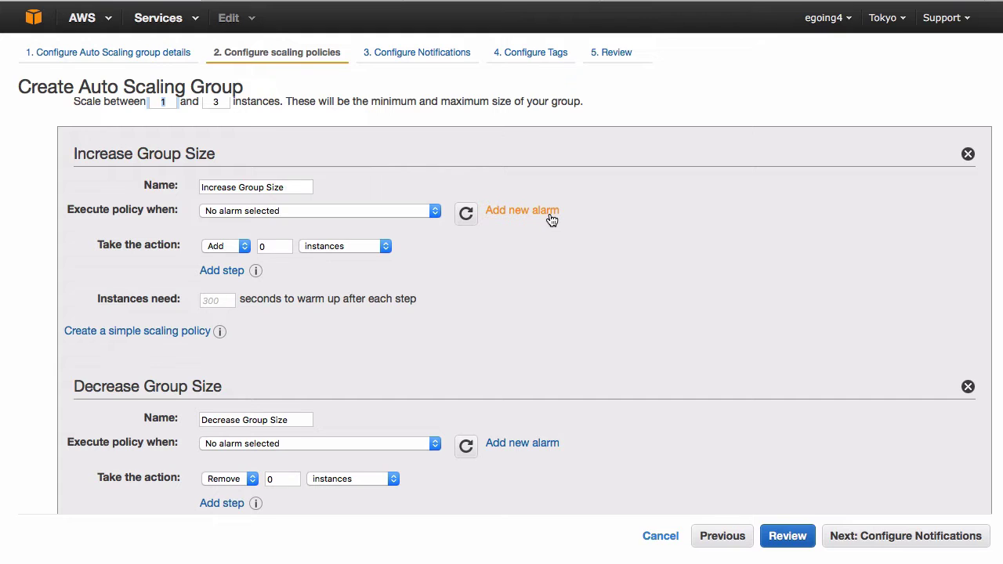
# - Draft an increase-policy alarm with no notification, triggering at CPU Utilization >= 60 percent
pyautogui.click(541, 222)
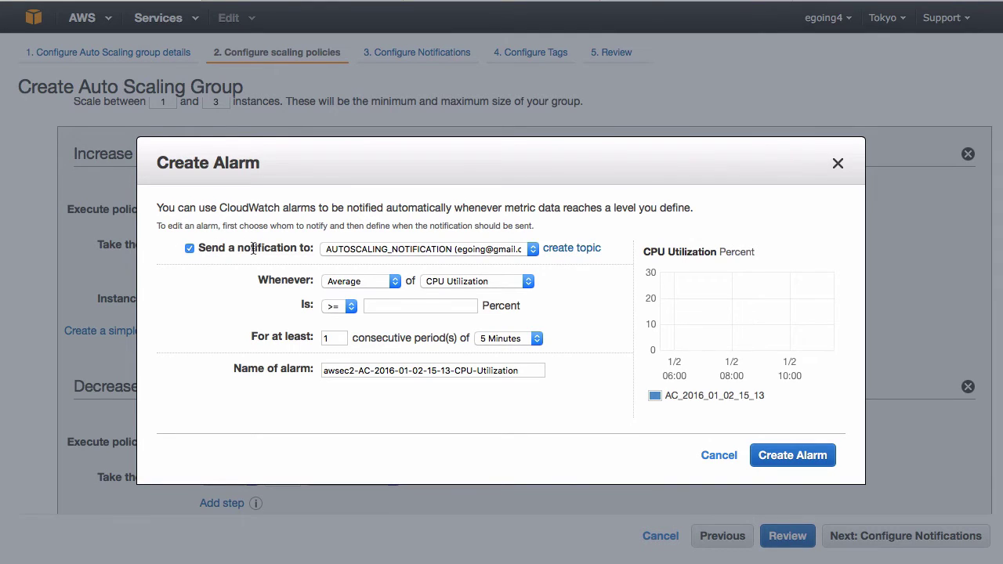
pyautogui.click(189, 249)
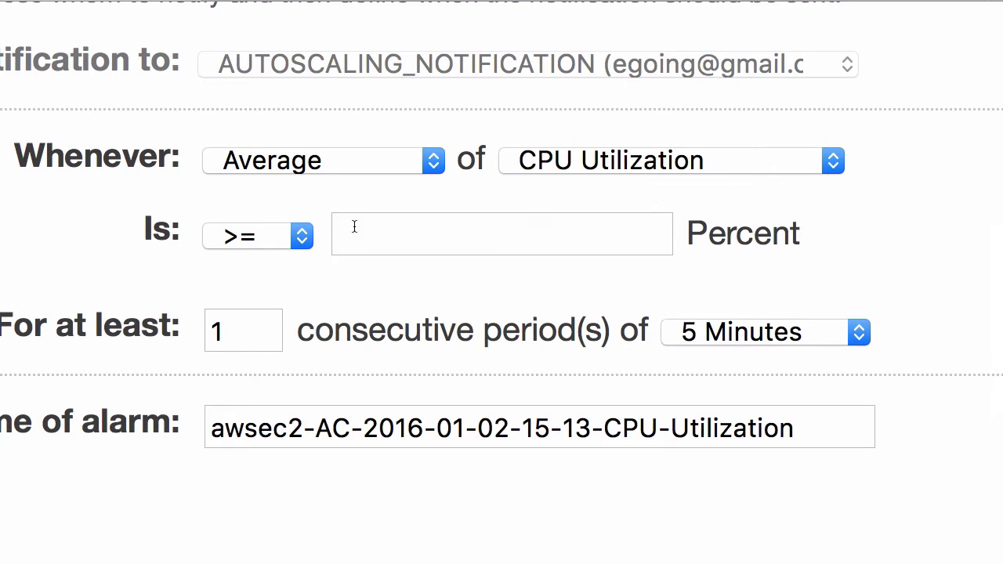
pyautogui.click(409, 229)
pyautogui.write('60')
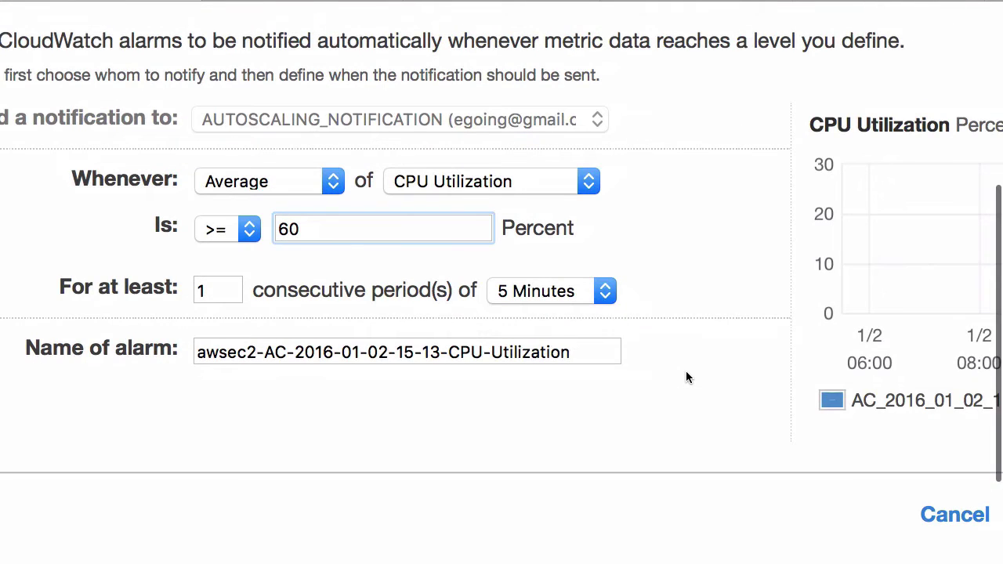
pyautogui.click(612, 393)
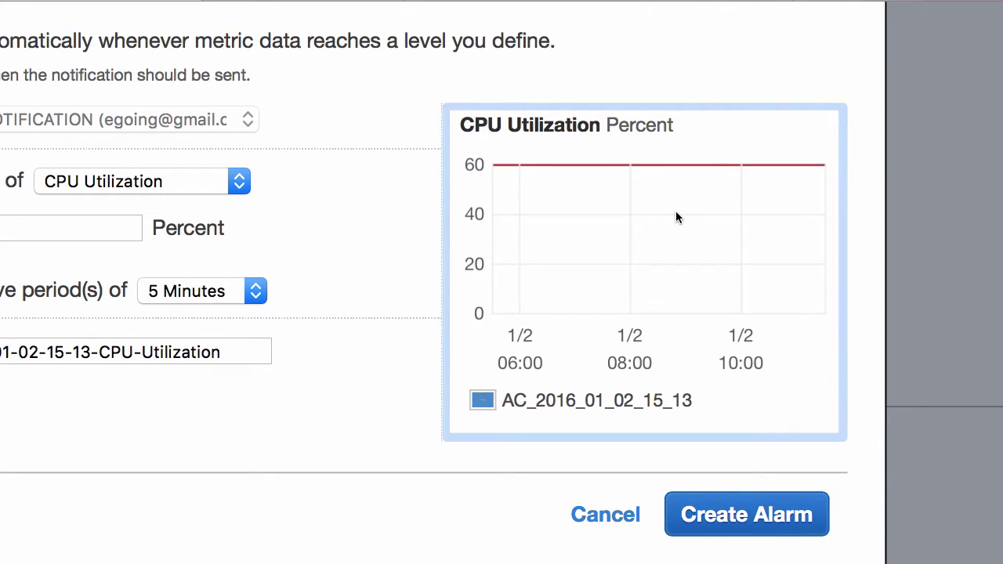
# - Create the 60% CPU alarm and make the first step add 1 instance
pyautogui.click(781, 520)
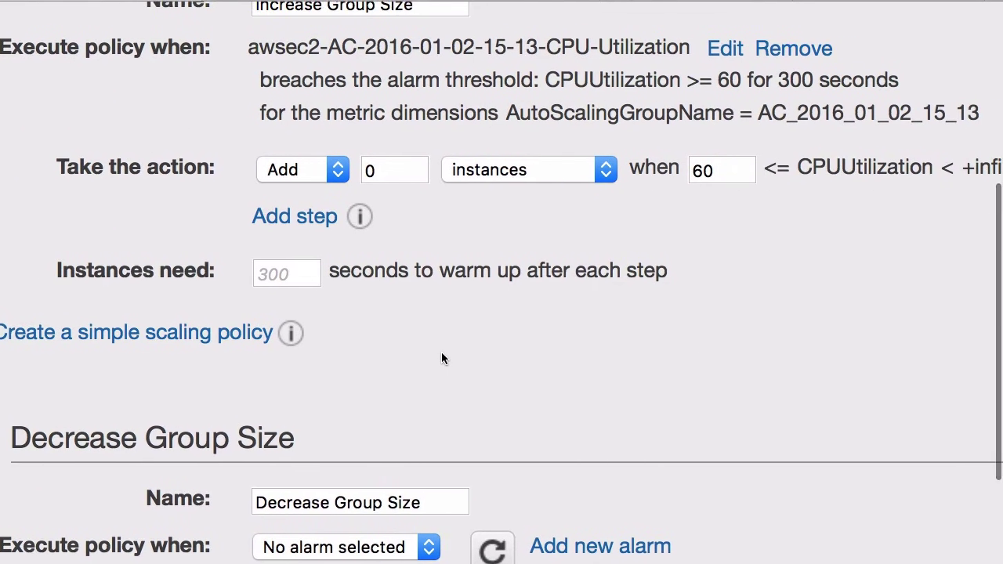
pyautogui.scroll(5, 441, 358)
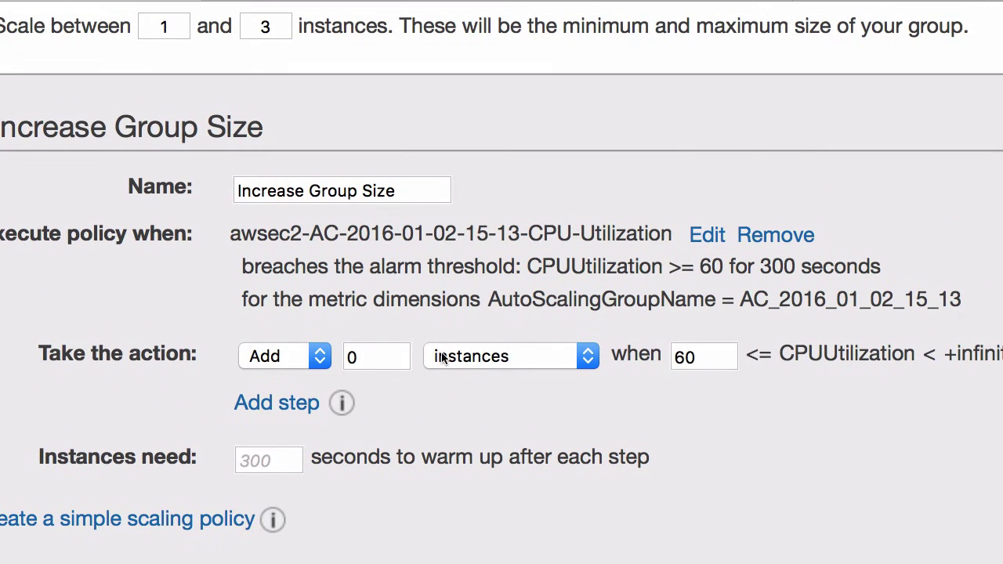
pyautogui.moveTo(93, 362)
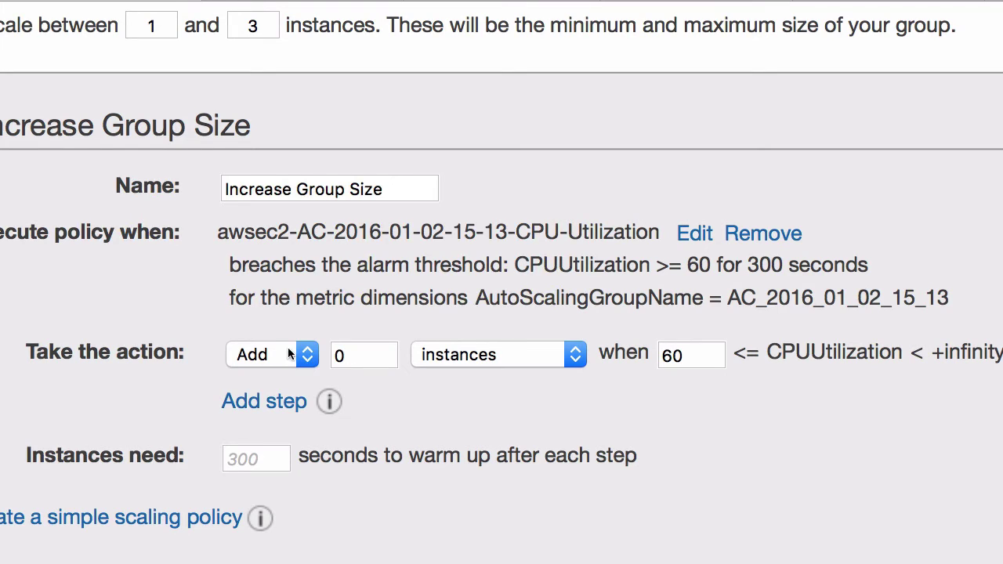
pyautogui.doubleClick(359, 356)
pyautogui.write('1')
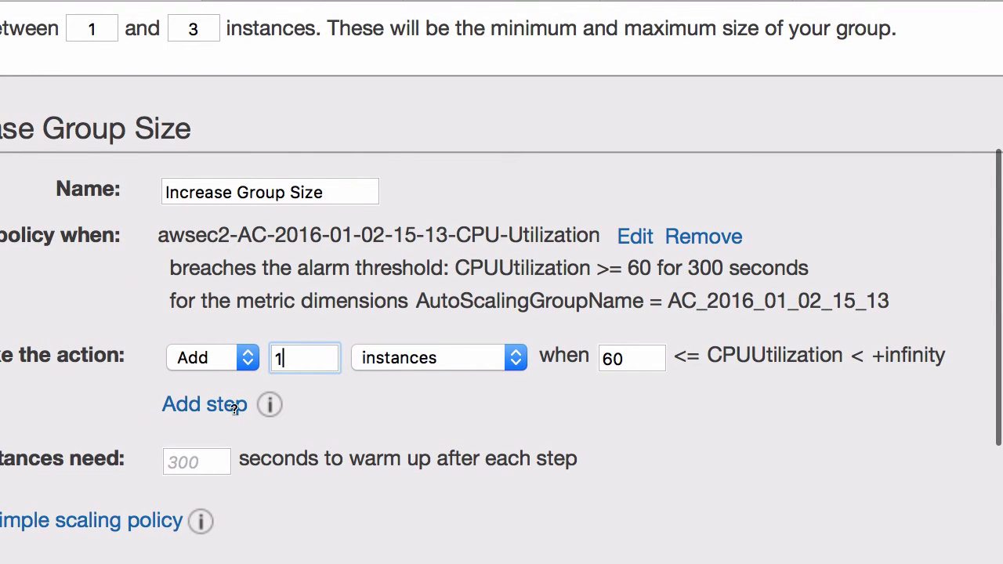
# - Add a second step adding 2 instances, with 80 as the first step's upper bound
pyautogui.click(233, 406)
pyautogui.doubleClick(290, 413)
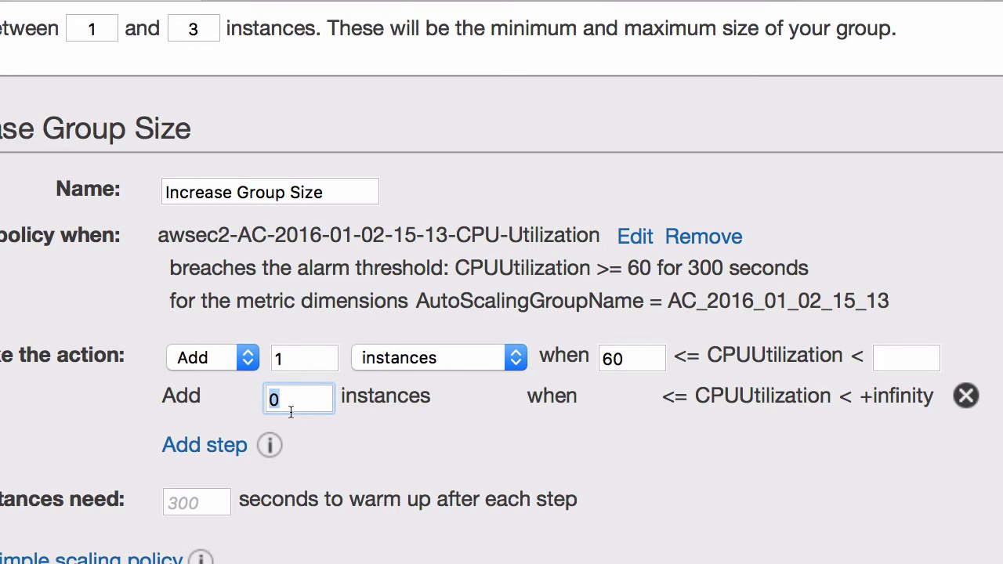
pyautogui.write('2')
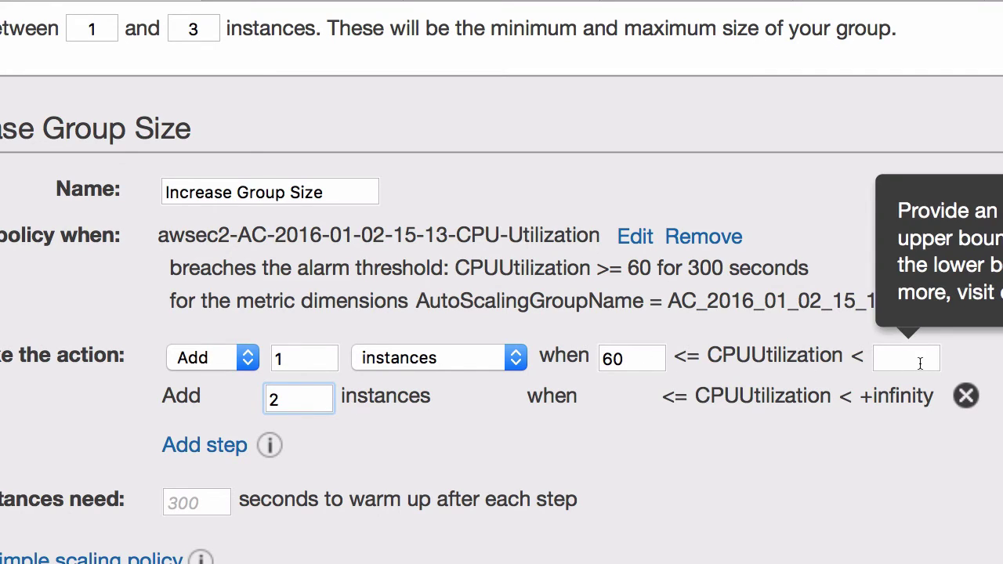
pyautogui.click(913, 363)
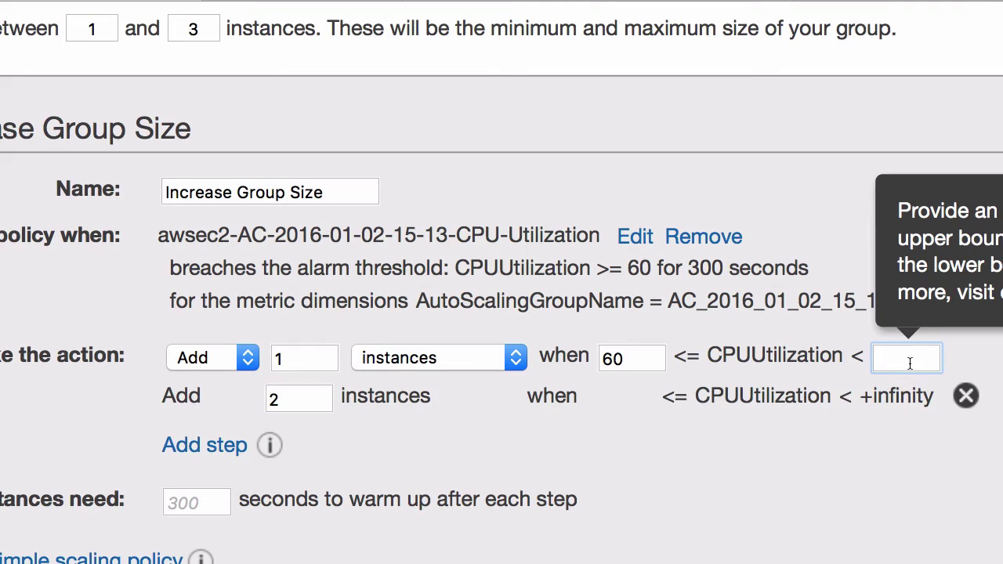
pyautogui.write('80')
pyautogui.click(836, 451)
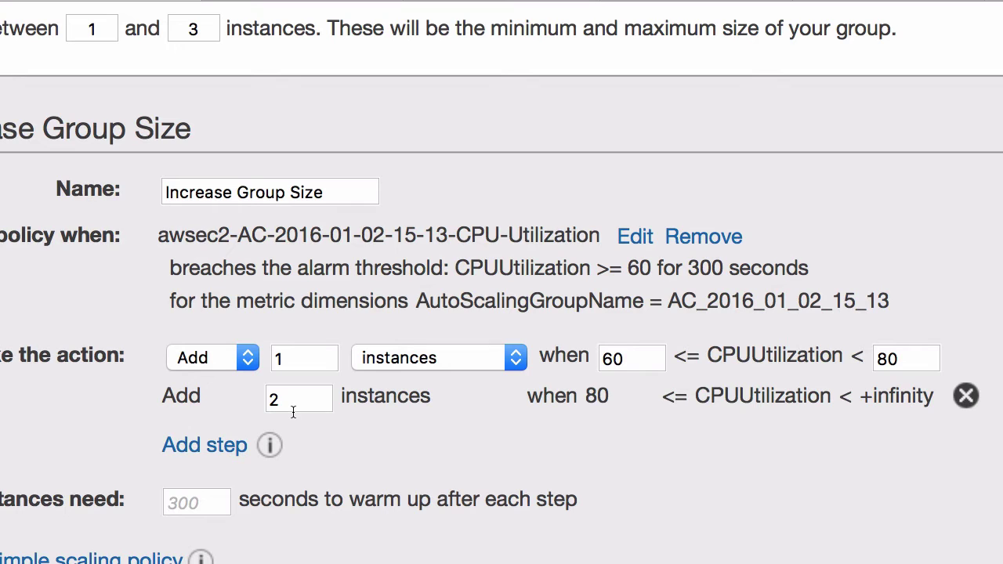
pyautogui.click(906, 362)
pyautogui.scroll(-5, 451, 440)
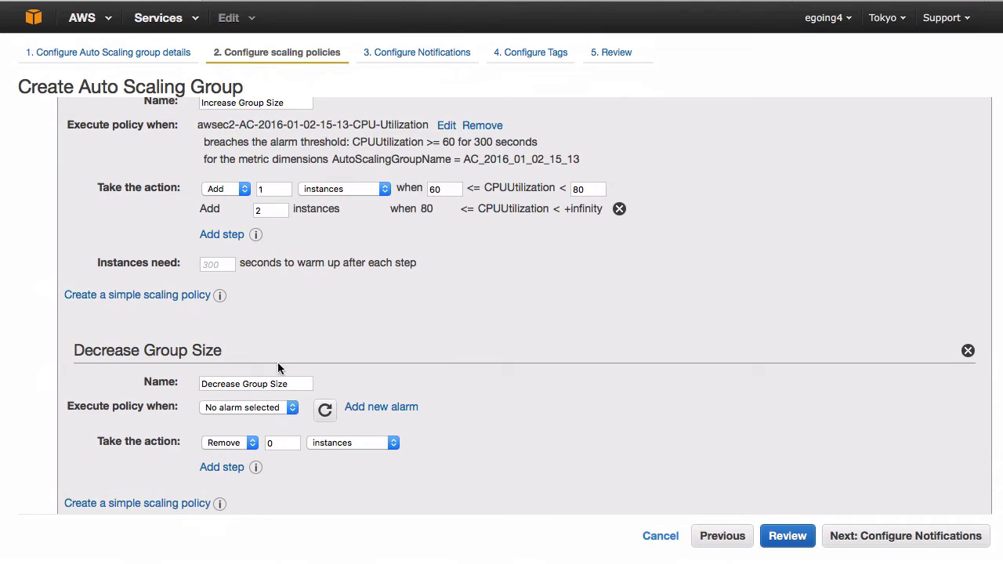
pyautogui.scroll(-1, 174, 361)
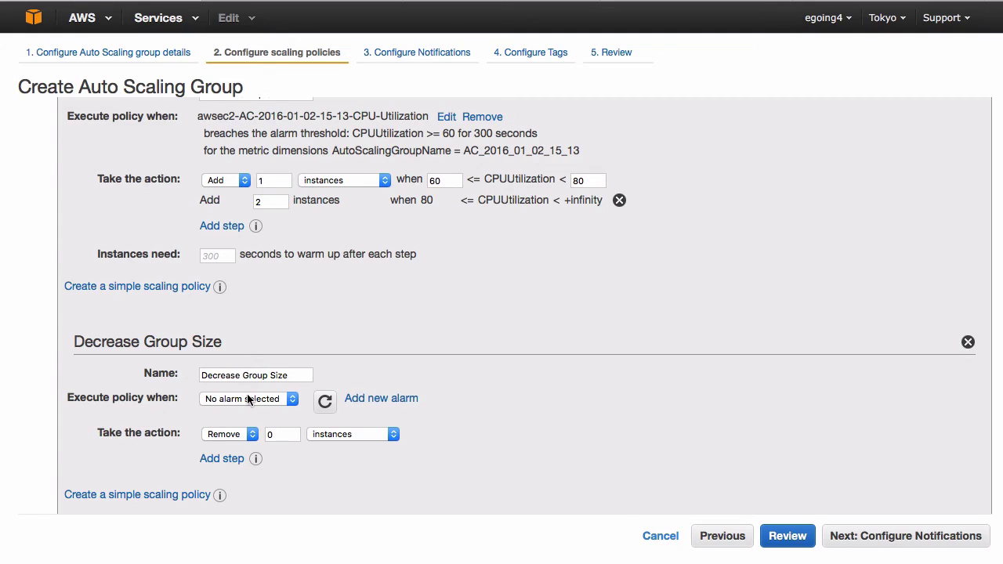
# - Create a no-notification decrease alarm that fires when CPU Utilization is <= 30 percent
pyautogui.click(382, 401)
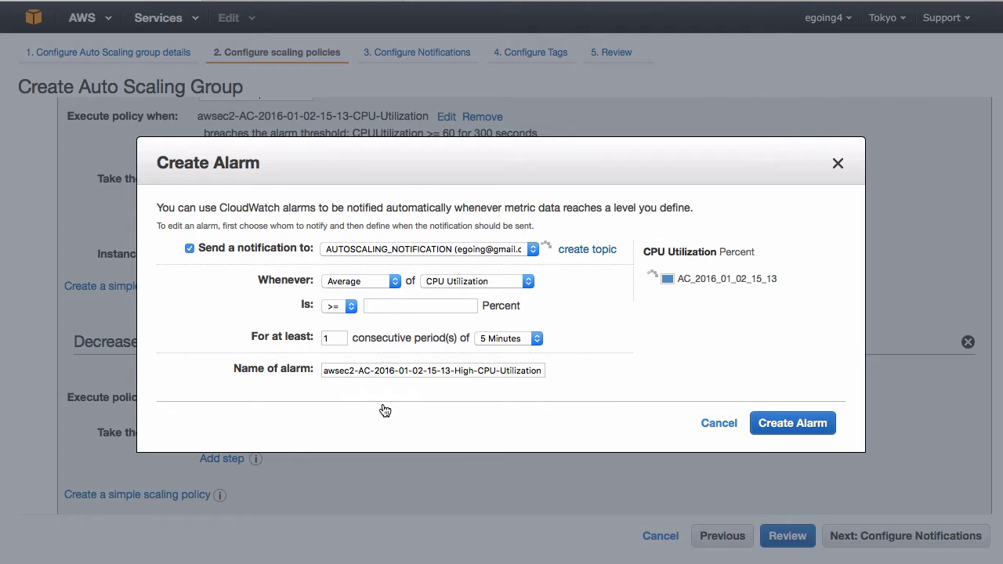
pyautogui.click(188, 249)
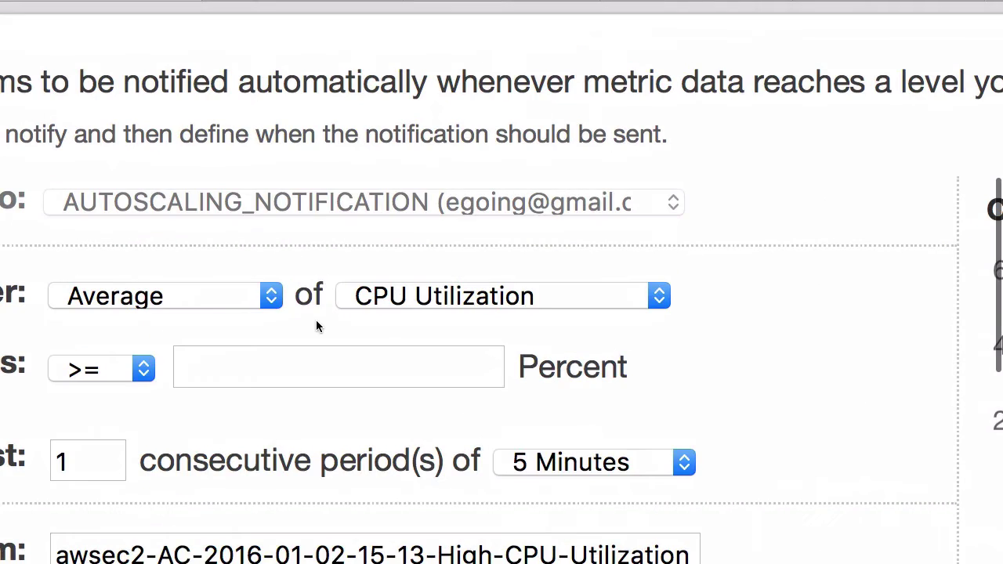
pyautogui.click(368, 376)
pyautogui.write('30')
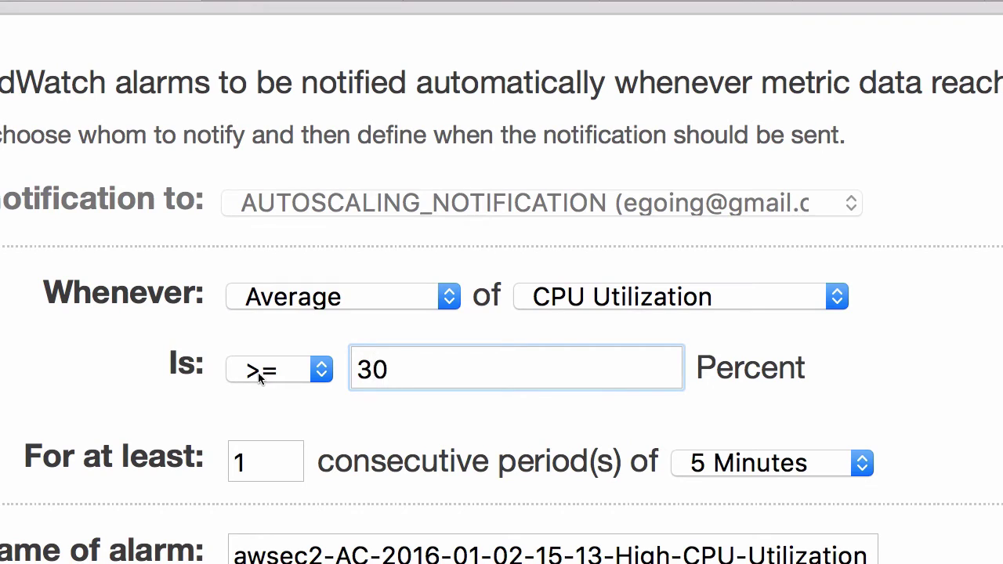
pyautogui.click(258, 372)
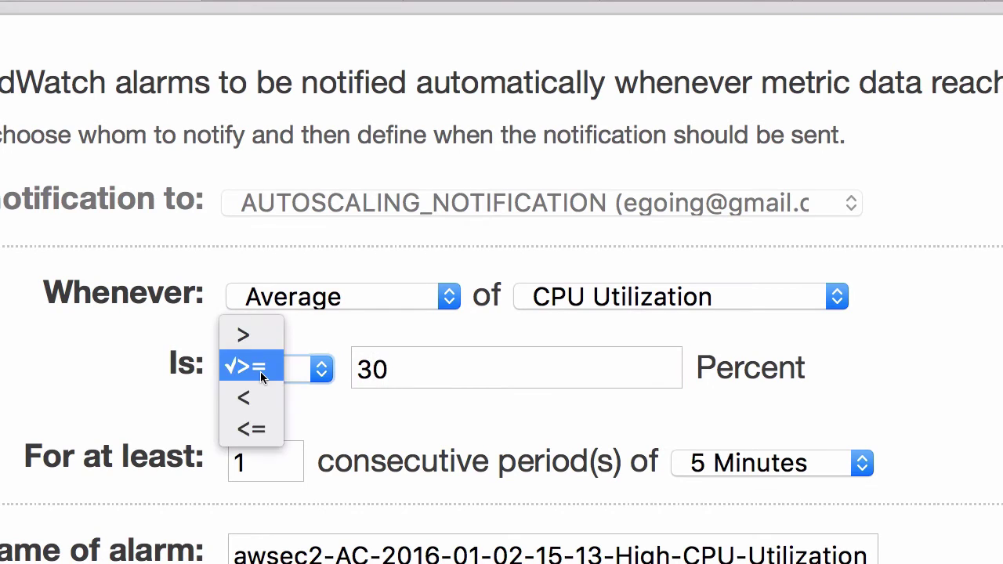
pyautogui.click(258, 428)
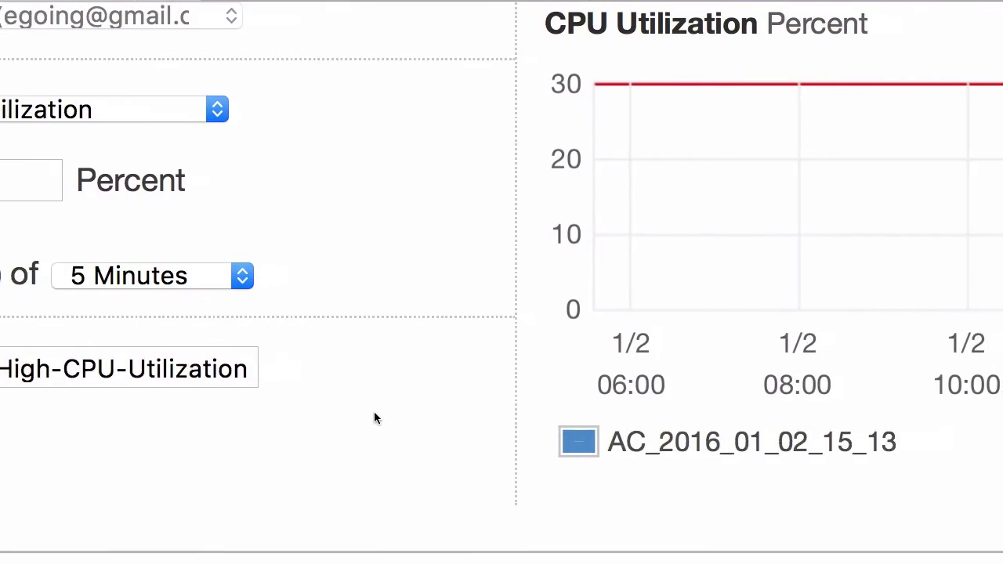
pyautogui.click(872, 486)
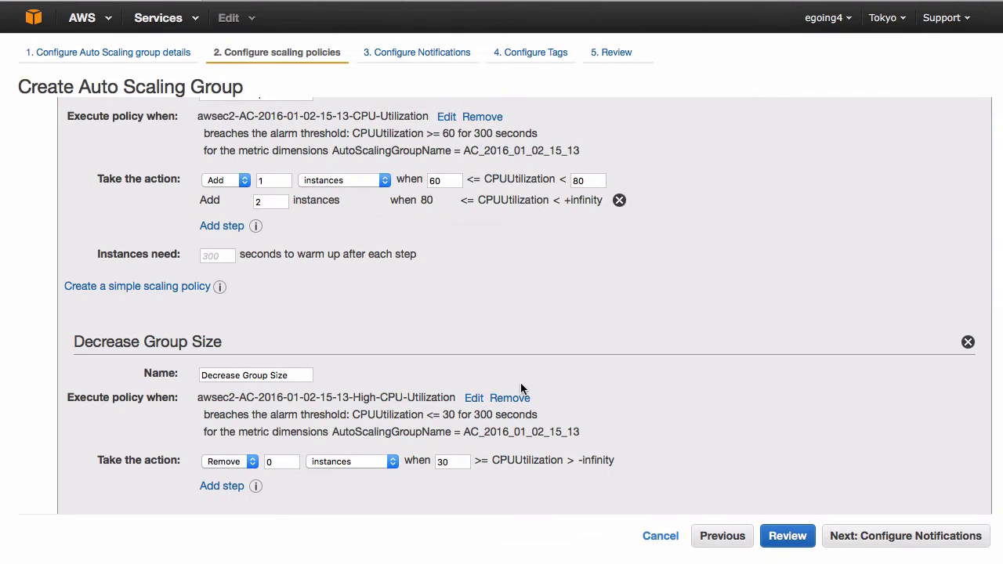
# - Set the Decrease Group Size policy to remove 1 instance at the 30 percent threshold
pyautogui.scroll(2, 569, 372)
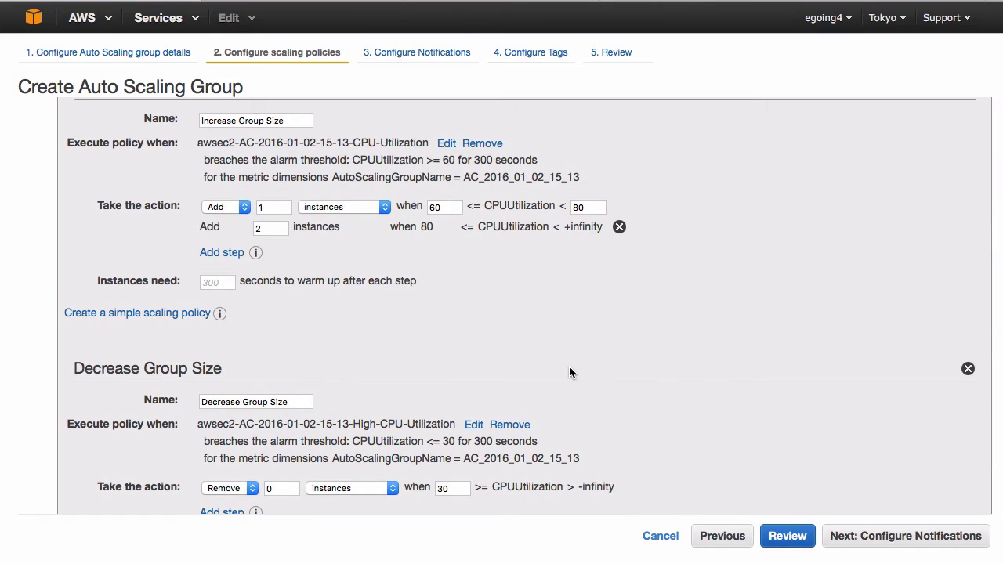
pyautogui.scroll(-2, 569, 368)
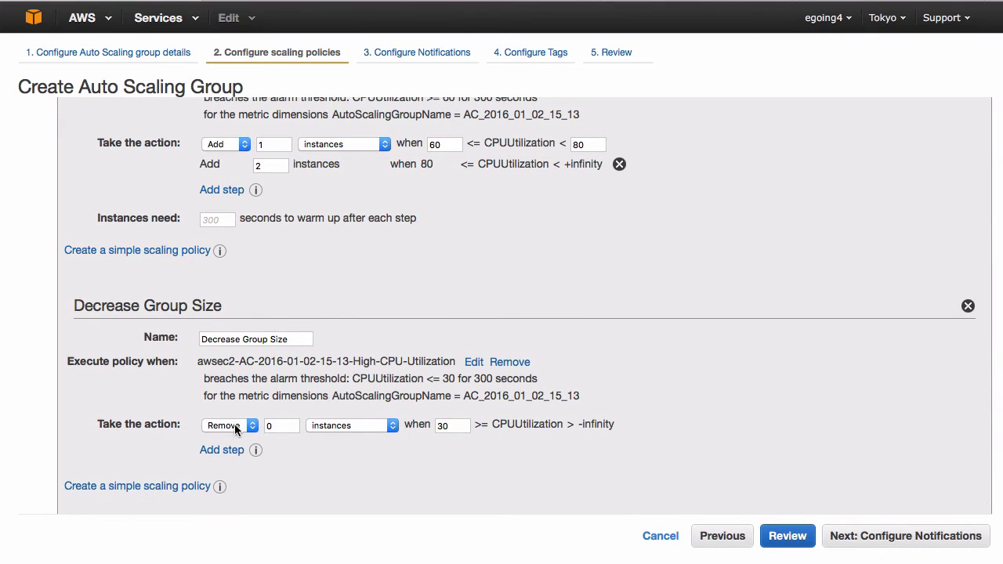
pyautogui.doubleClick(278, 426)
pyautogui.write('1')
pyautogui.click(452, 487)
pyautogui.doubleClick(443, 427)
pyautogui.click(577, 483)
pyautogui.scroll(6, 577, 478)
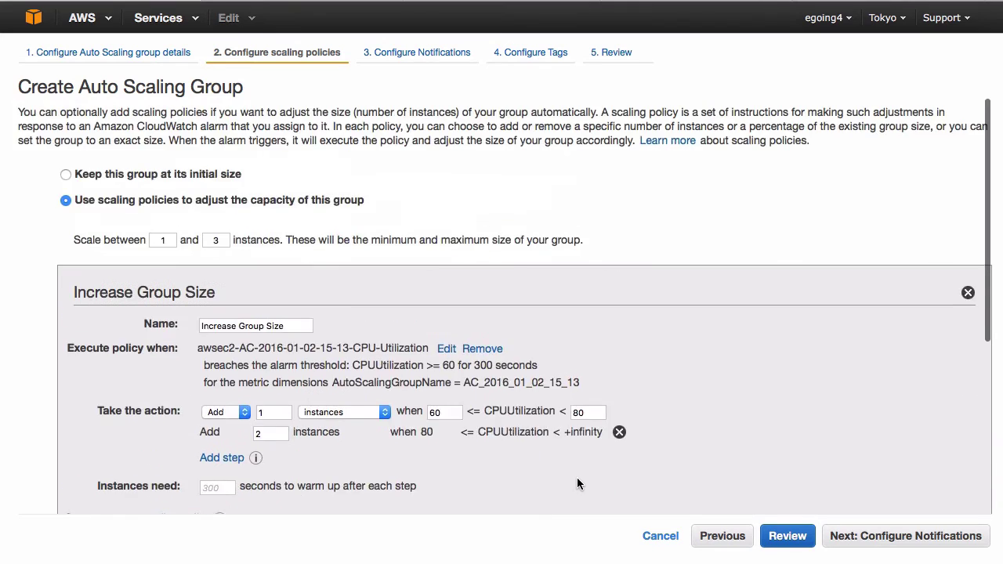
pyautogui.scroll(-3, 577, 478)
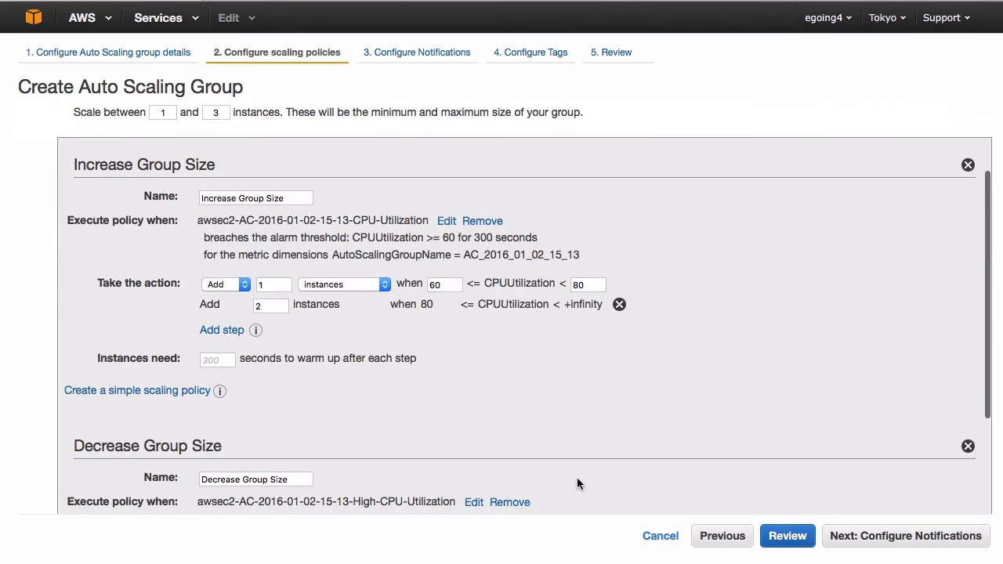
pyautogui.click(889, 541)
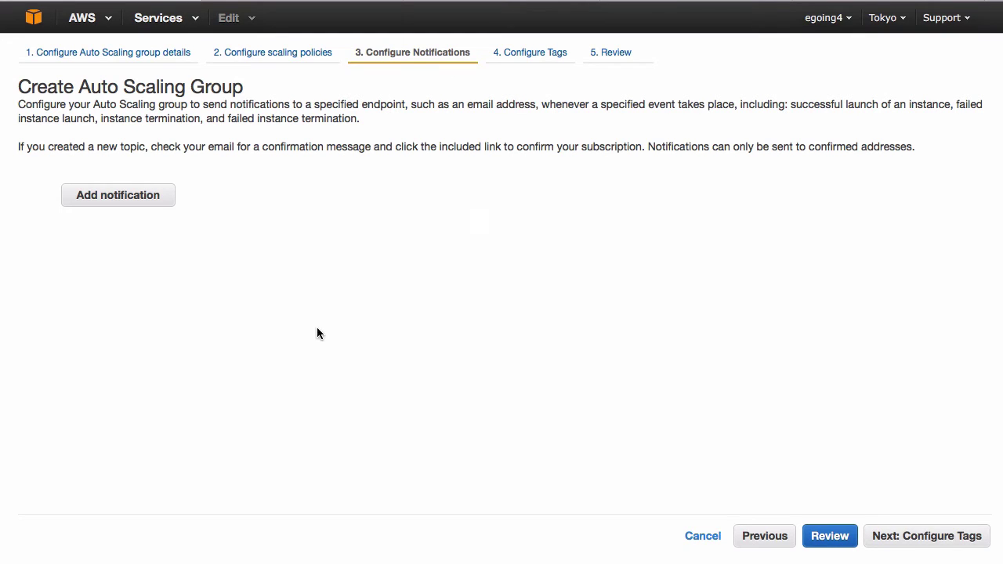
# - Add a notification that creates a new topic named AUTOSCALING_START
pyautogui.click(108, 203)
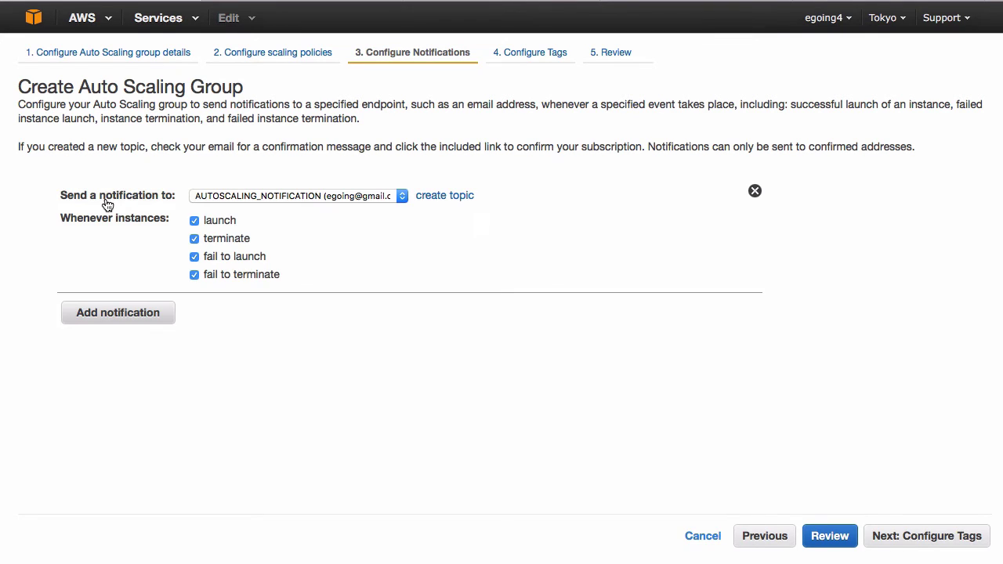
pyautogui.click(289, 197)
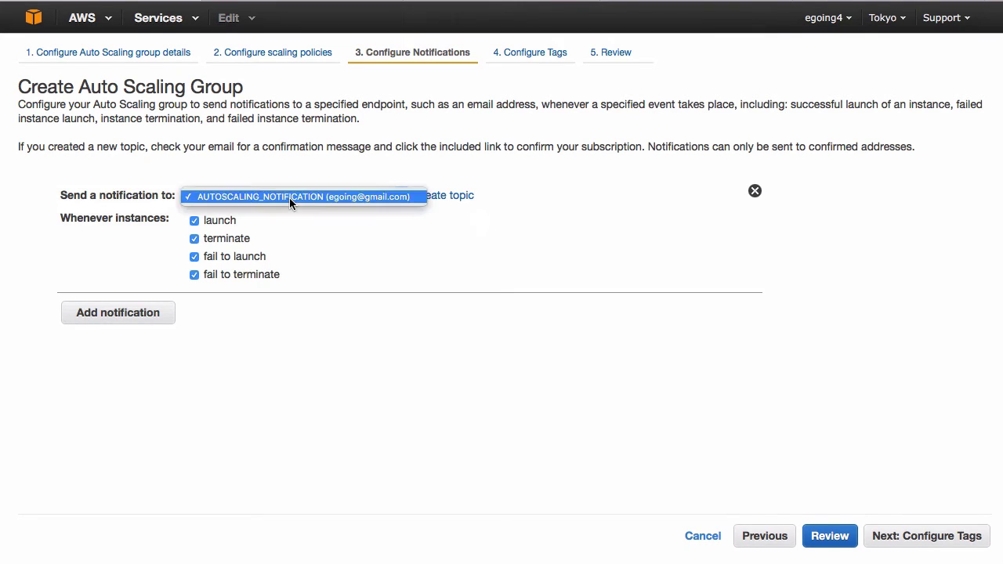
pyautogui.click(289, 198)
pyautogui.click(467, 197)
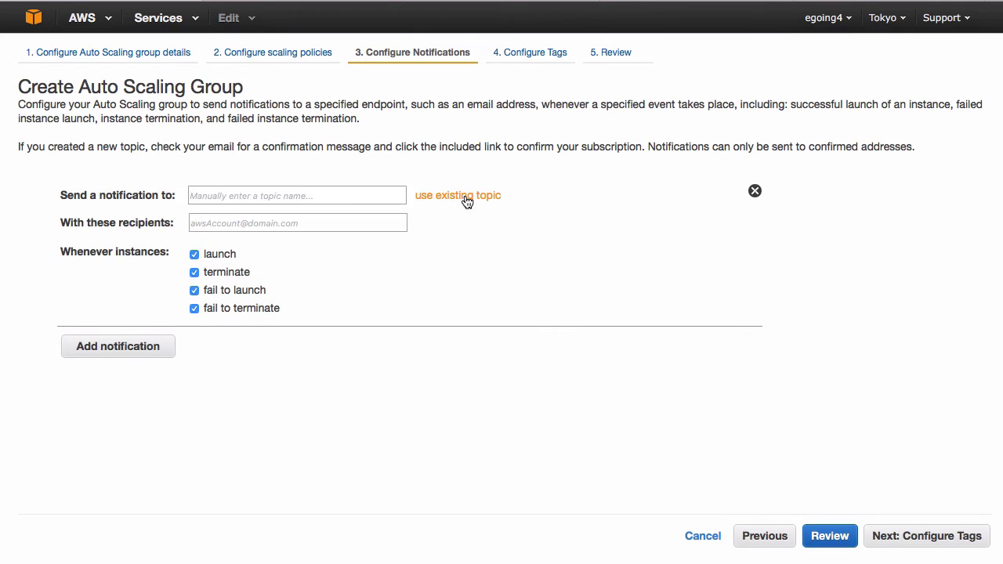
pyautogui.click(355, 194)
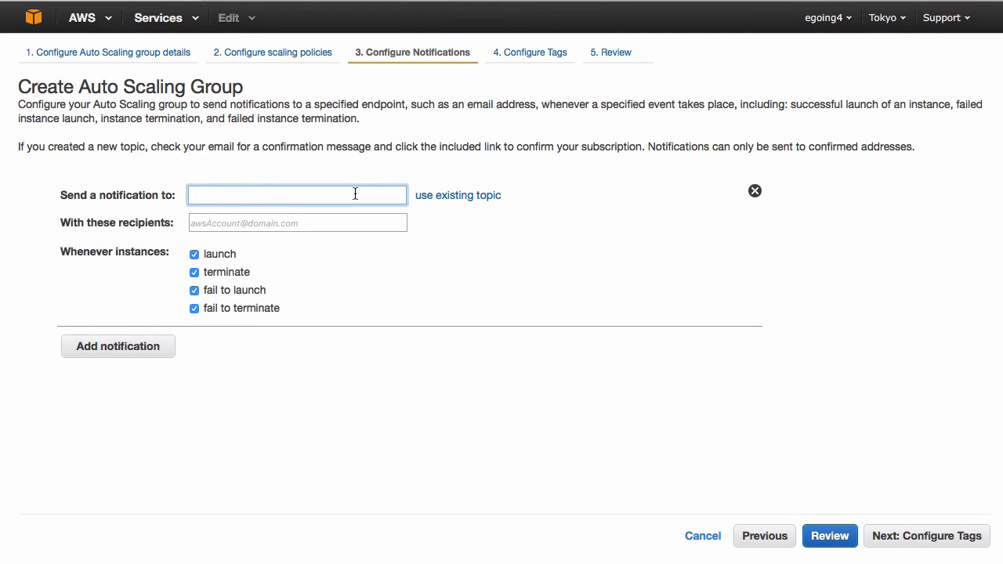
pyautogui.write('AUTOSCALING_START')
# - Enter the owner's e-mail address as the topic's recipient
pyautogui.click(312, 227)
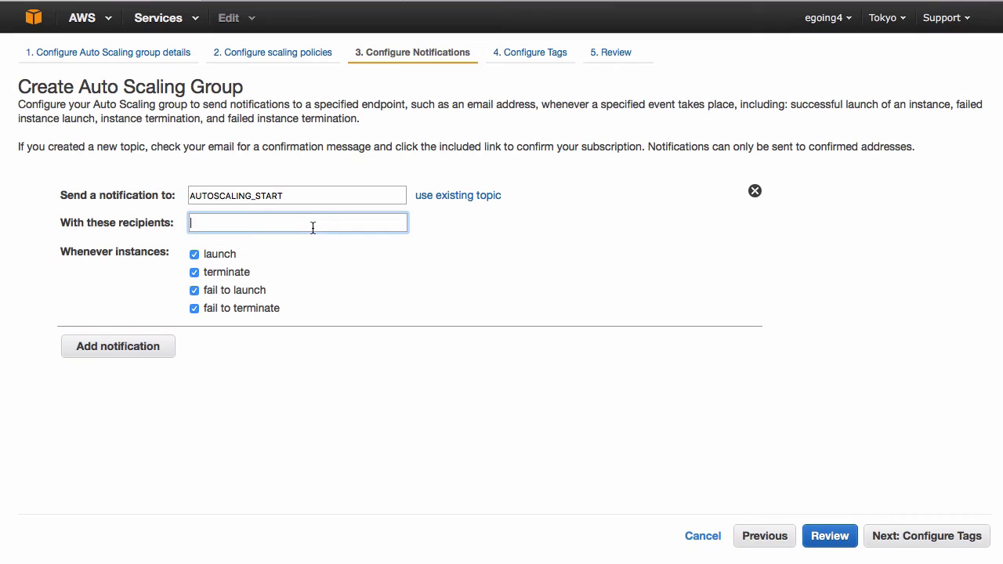
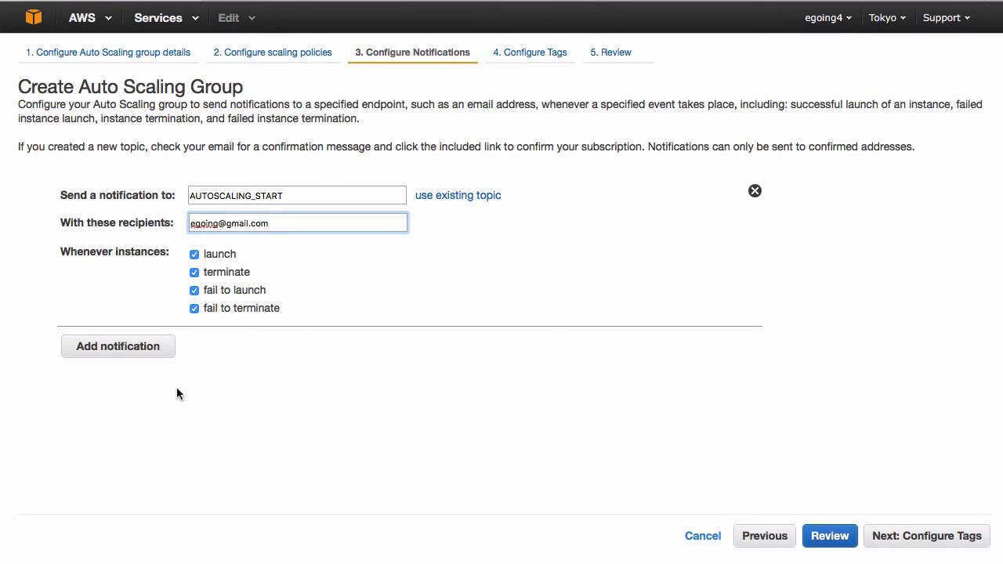
pyautogui.click(901, 537)
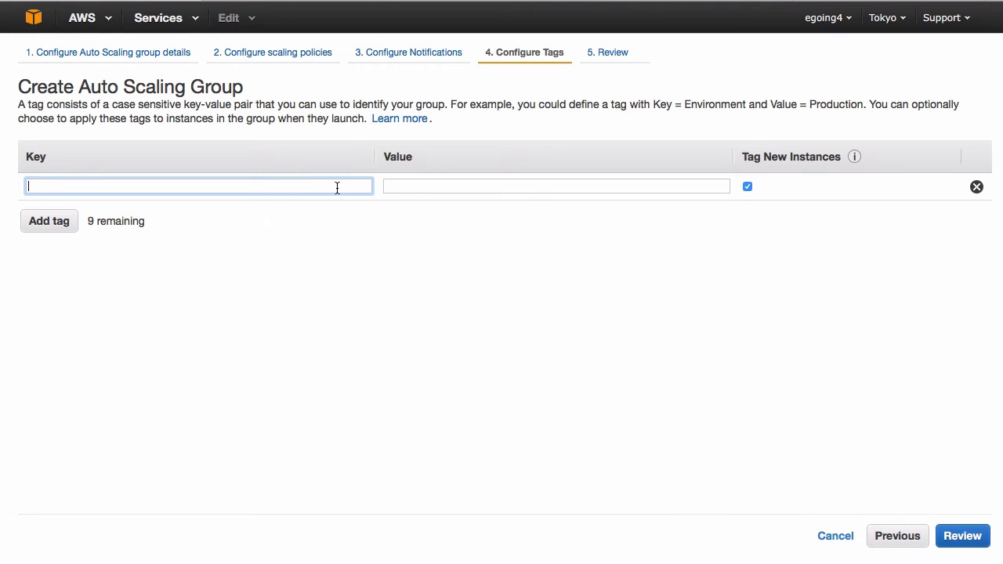
# - Skip tags, review, and create the Auto Scaling group, then close the status page
pyautogui.click(949, 539)
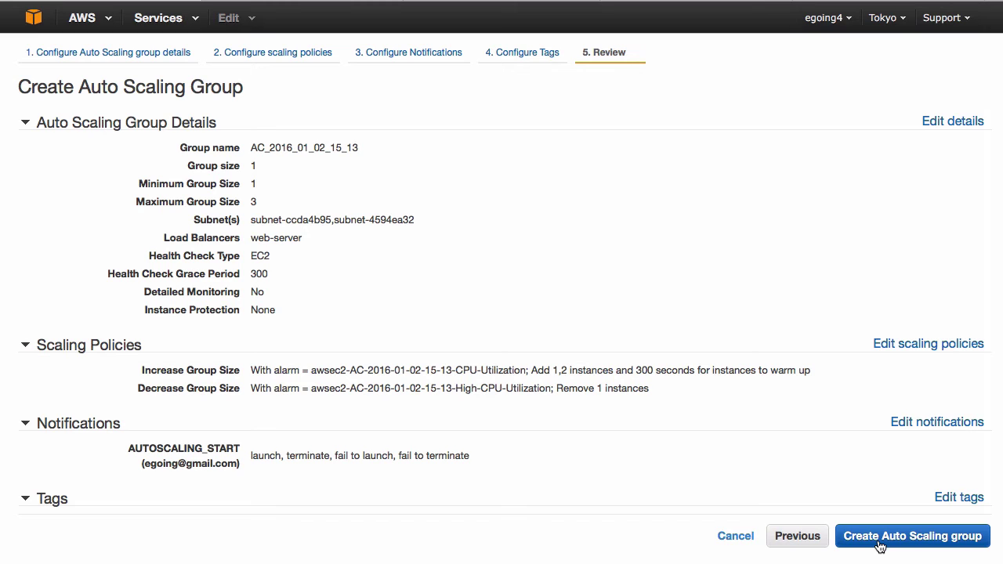
pyautogui.click(879, 542)
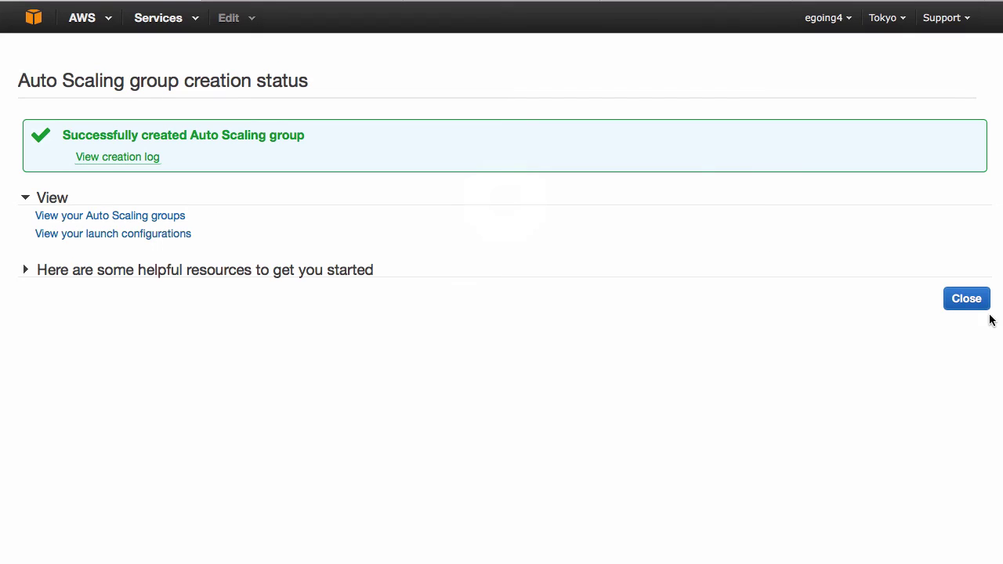
pyautogui.click(961, 304)
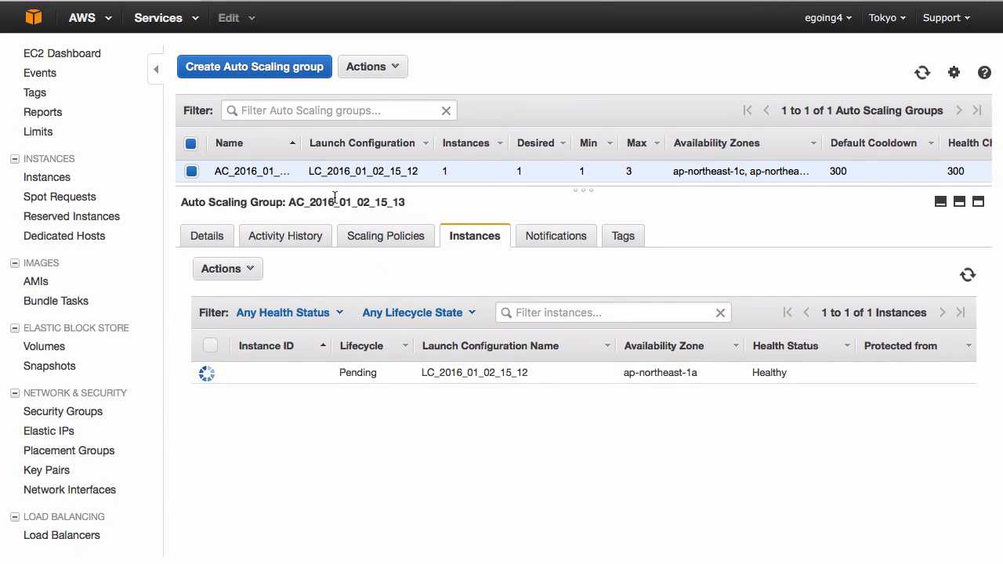
# - Enlarge the group list to view the new group's pending instance i-73a8e5d6
pyautogui.moveTo(336, 192); pyautogui.dragTo(340, 202)
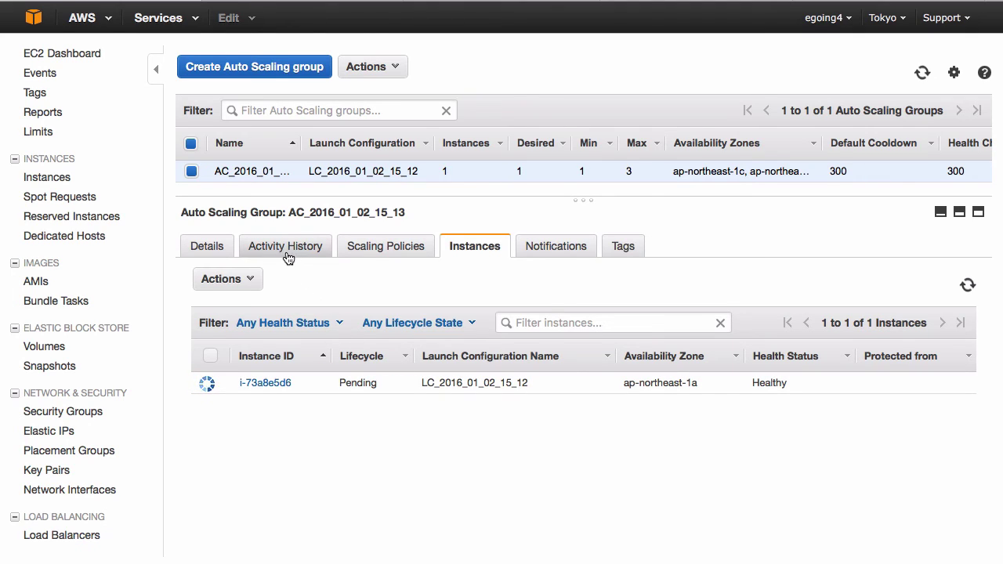
# - Check that instance i-73a8e5d6 is InService in the web-server load balancer
pyautogui.click(47, 178)
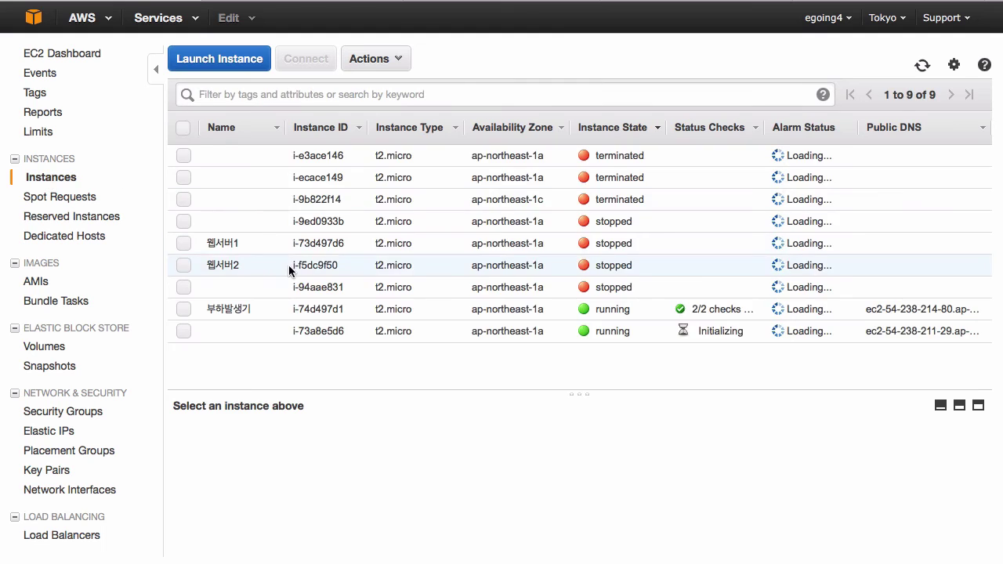
pyautogui.click(376, 339)
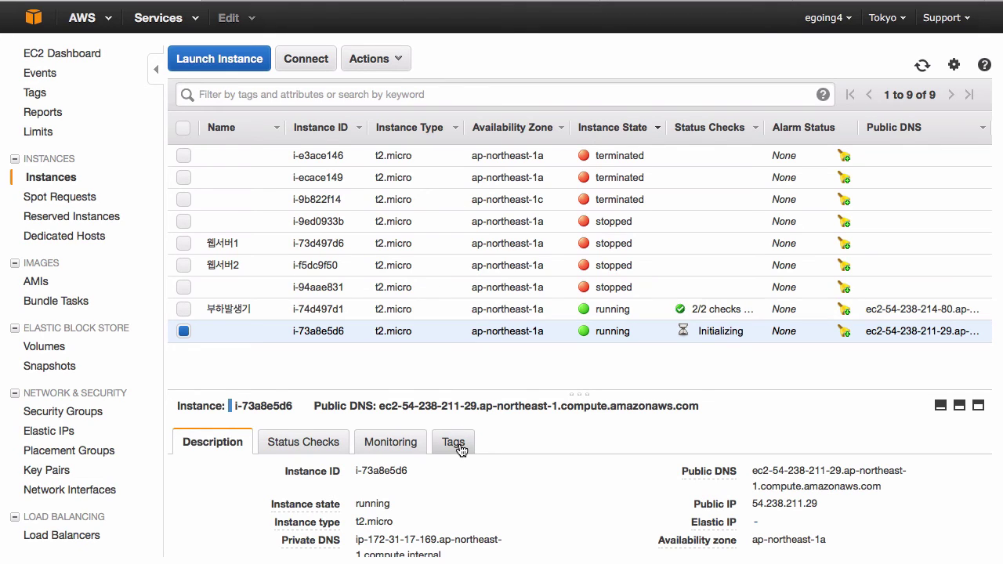
pyautogui.scroll(-2, 89, 481)
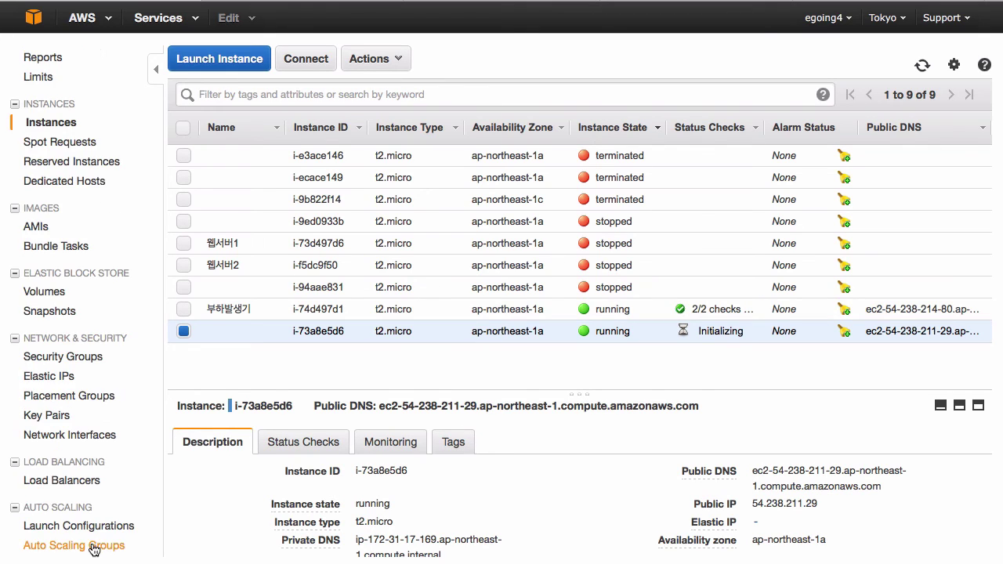
pyautogui.click(86, 486)
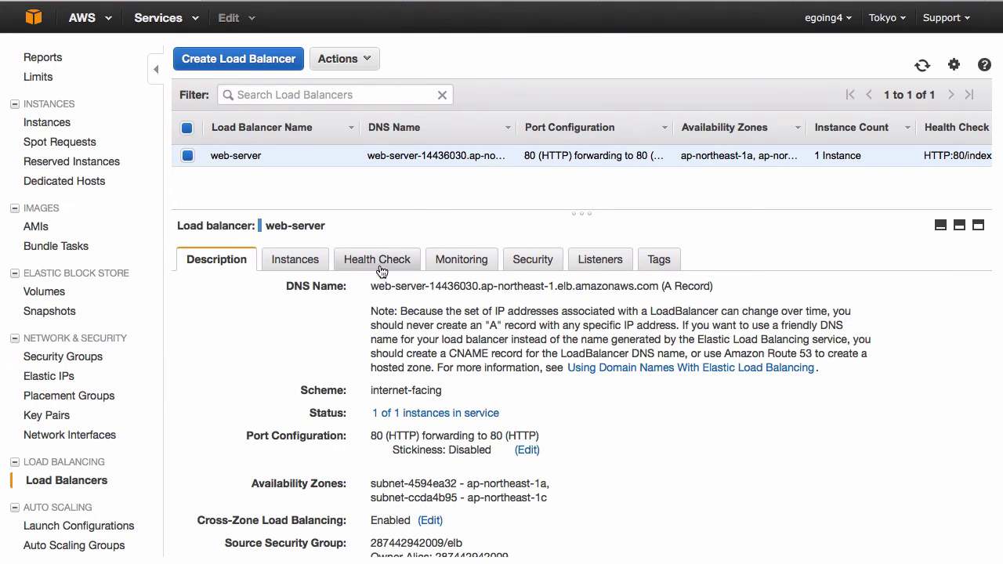
pyautogui.click(308, 267)
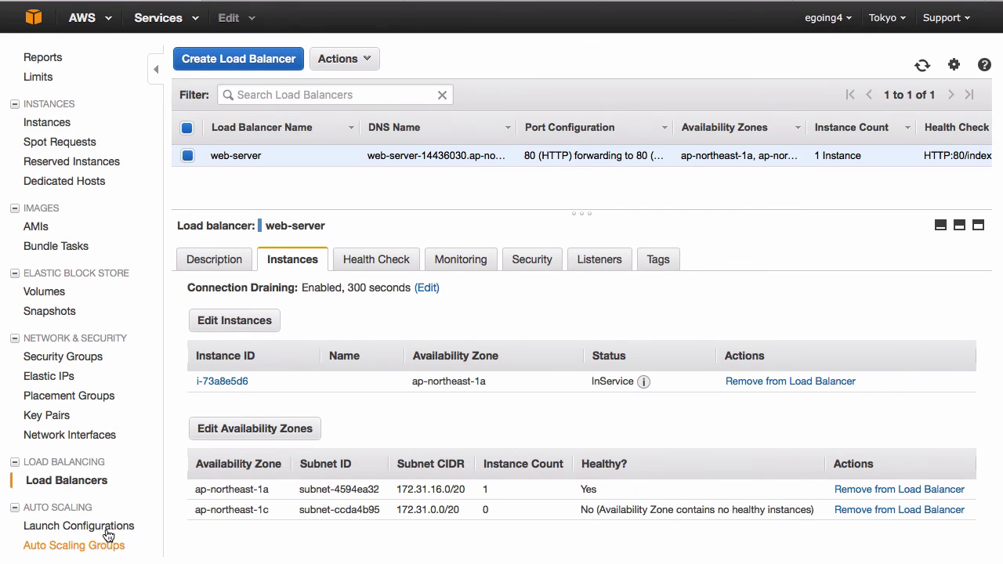
pyautogui.click(102, 548)
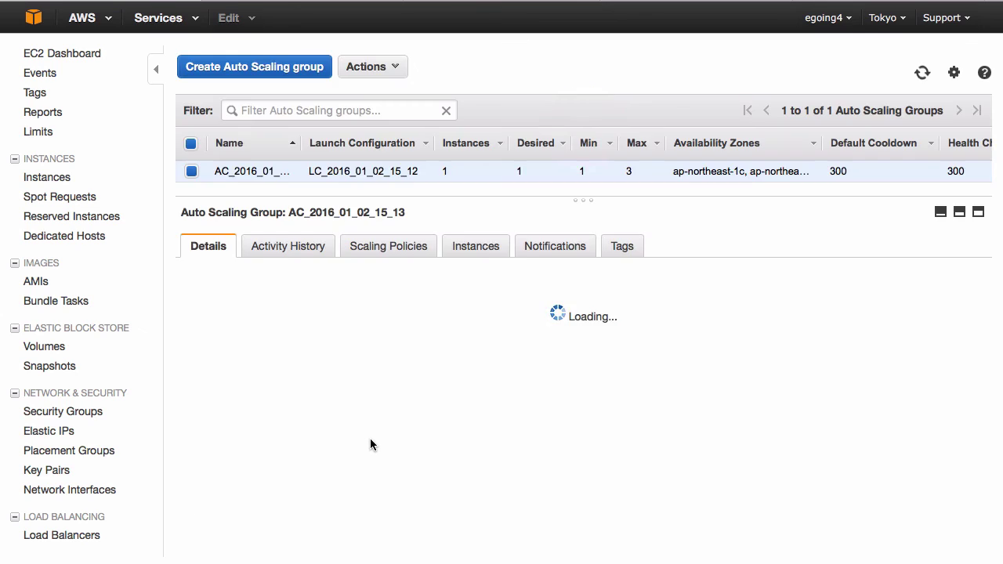
# - Confirm instance i-73a8e5d6 is InService in the group, then check it under the web-server load balancer
pyautogui.click(473, 249)
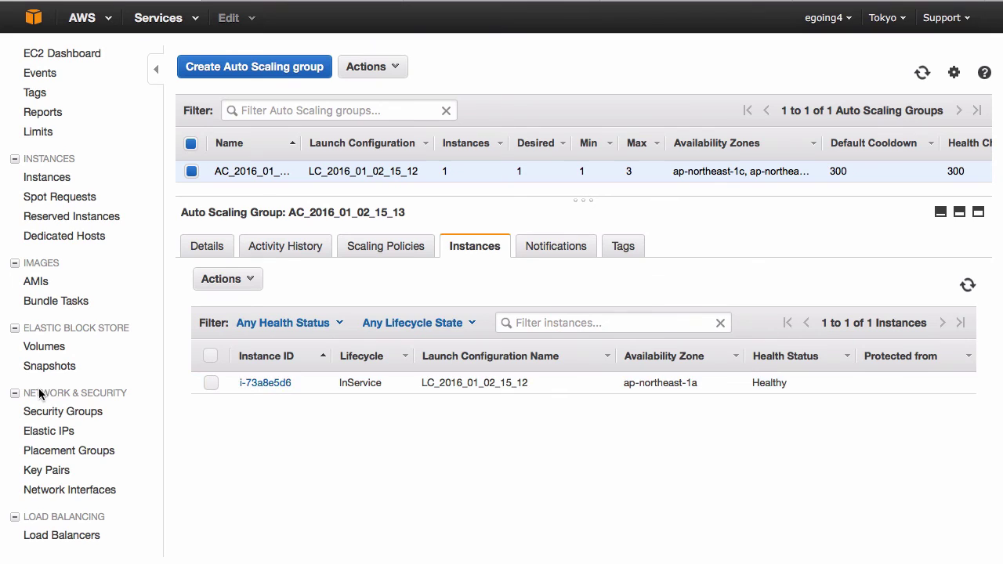
pyautogui.click(63, 535)
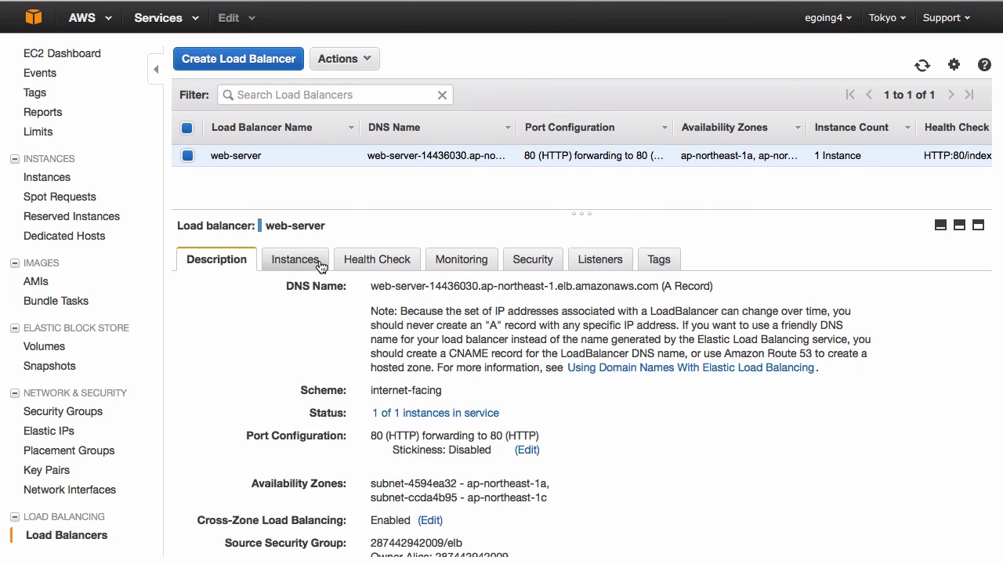
pyautogui.click(320, 265)
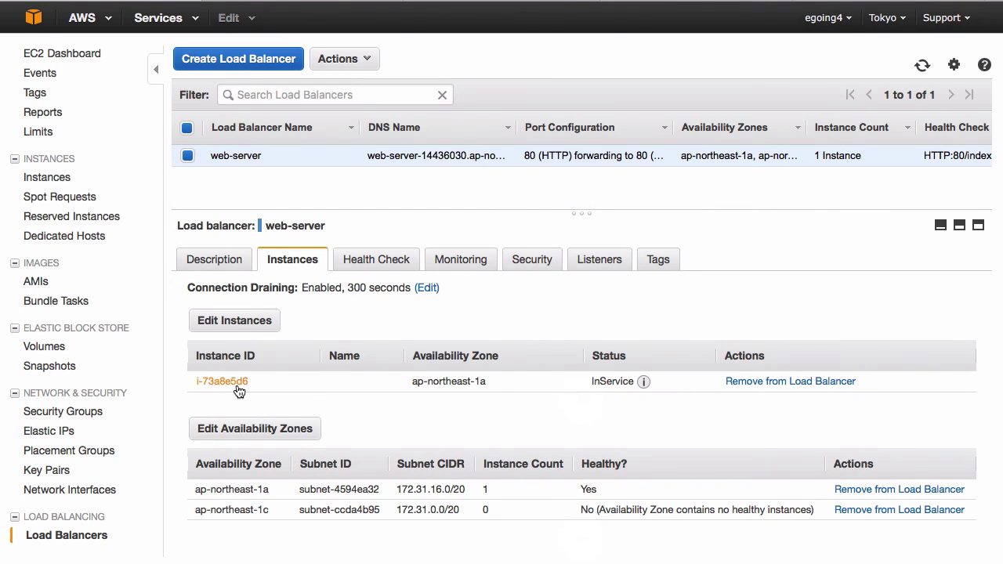